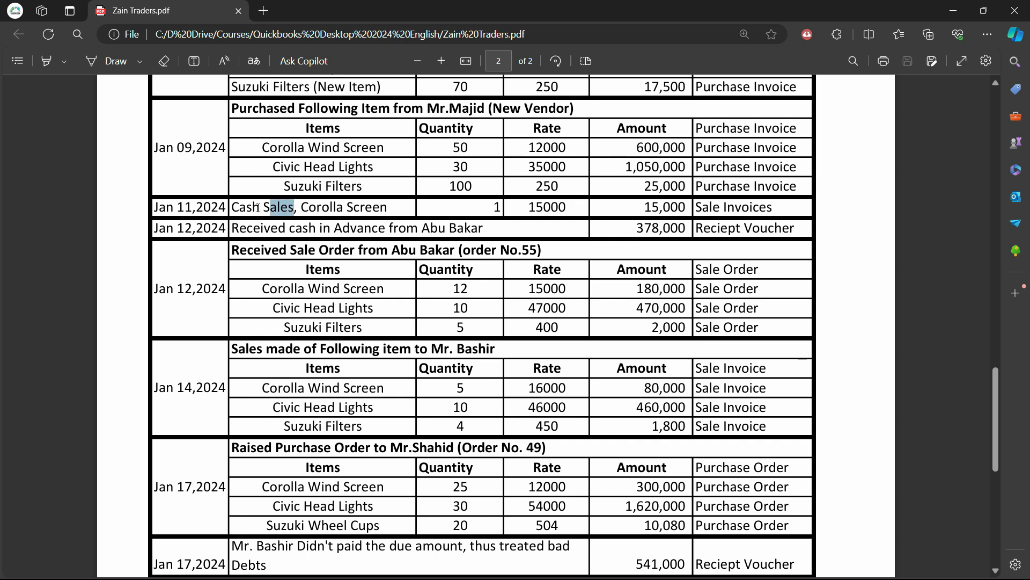
left_click(285, 207)
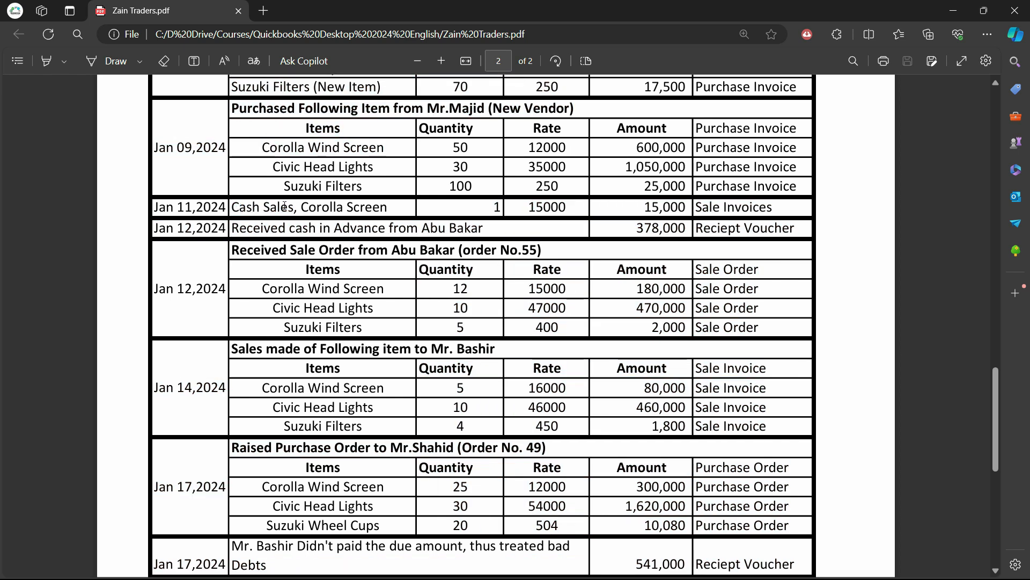
right_click(268, 208)
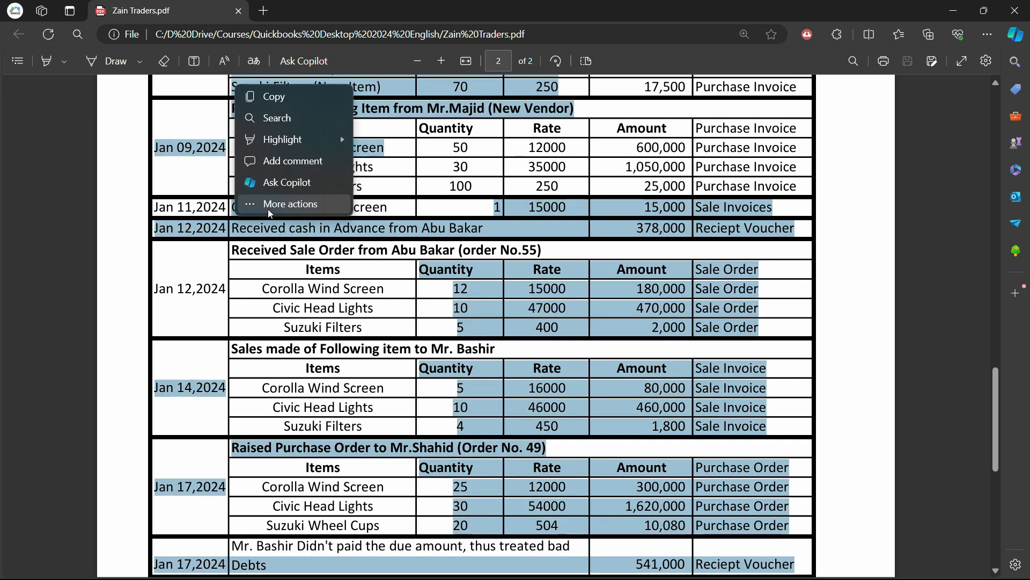
left_click(237, 209)
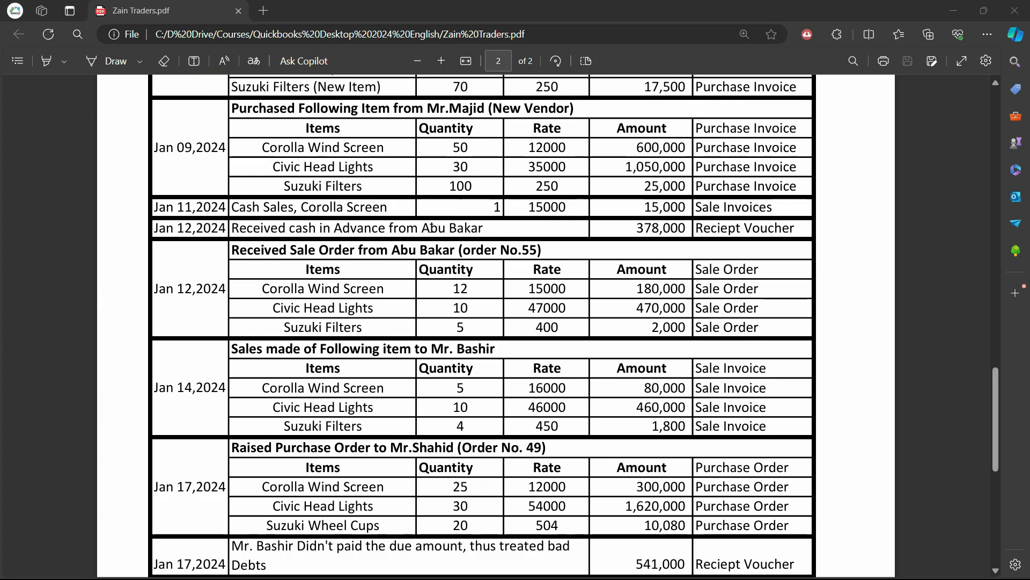
left_click(432, 228)
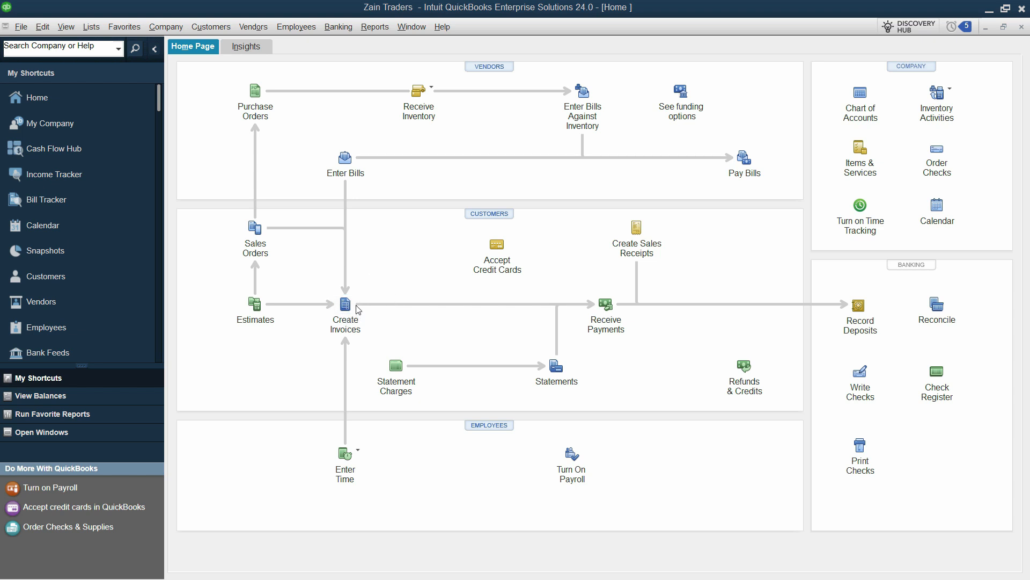
Step: Create a new sales receipt and quick-add Walk In Customer as its customer
left_click(638, 231)
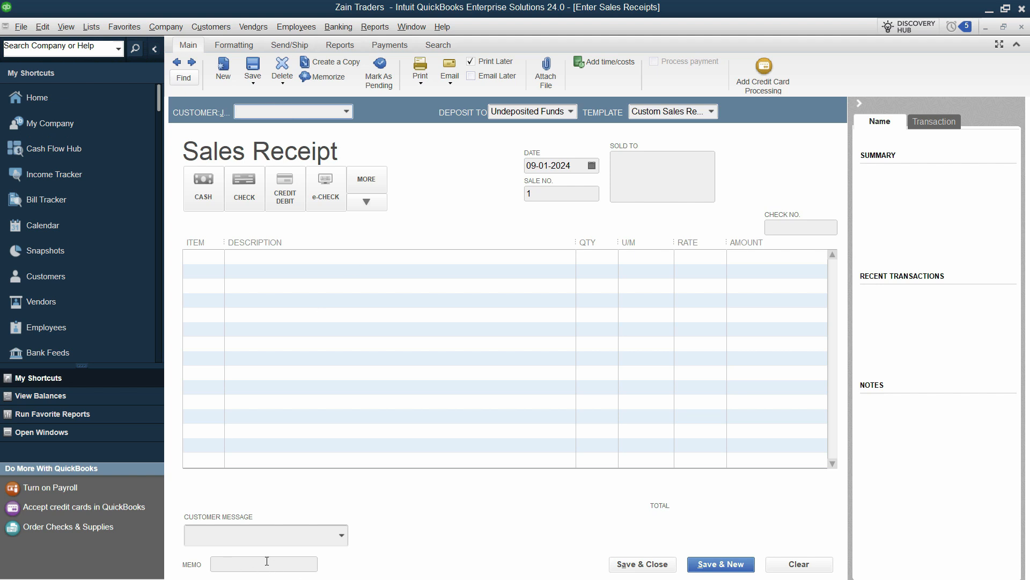
type("Walk In Customer")
key("Tab")
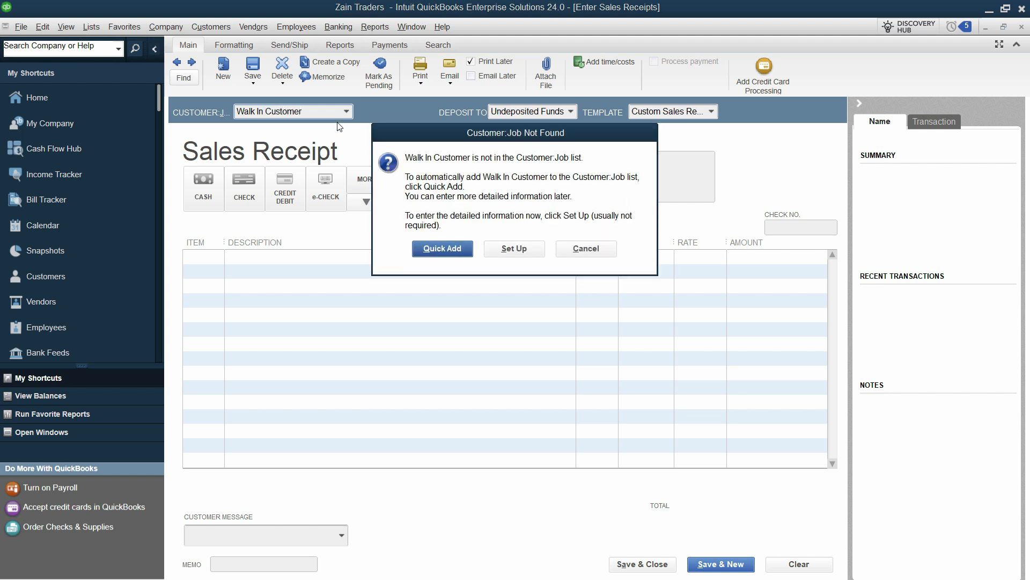
left_click(442, 249)
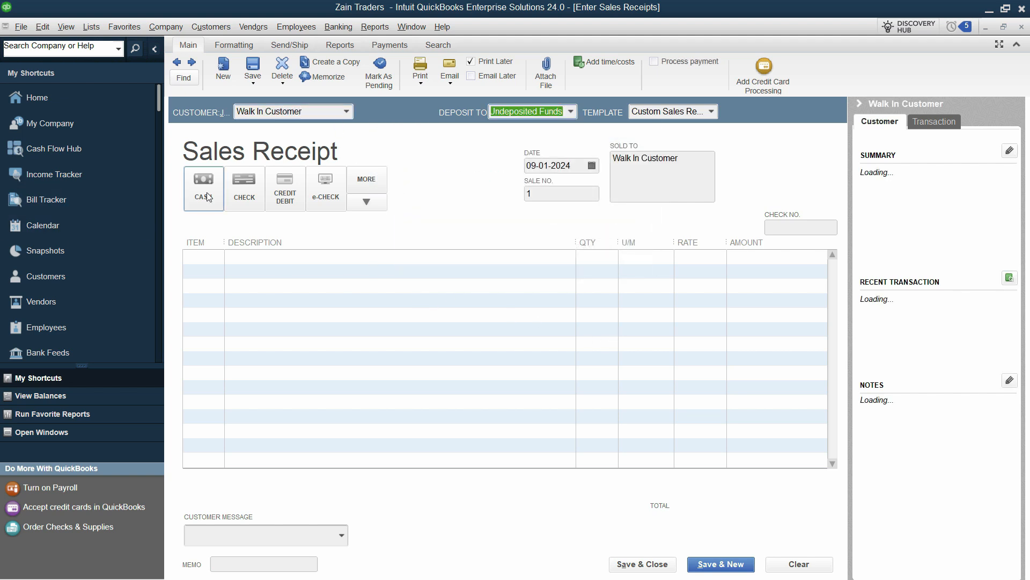
Step: Set the receipt's payment method to cash and its deposit account to Cash
left_click(570, 112)
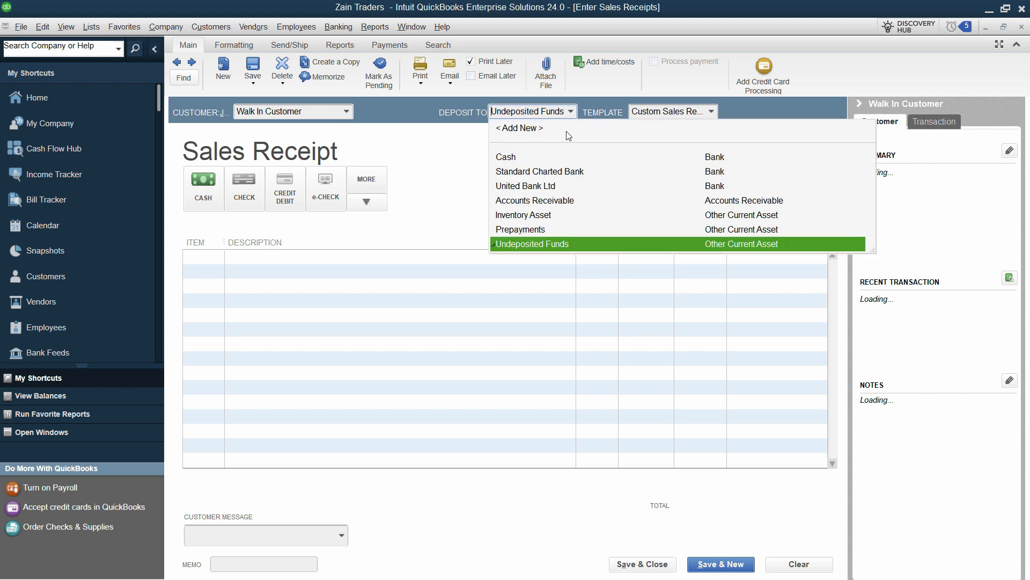
left_click(514, 157)
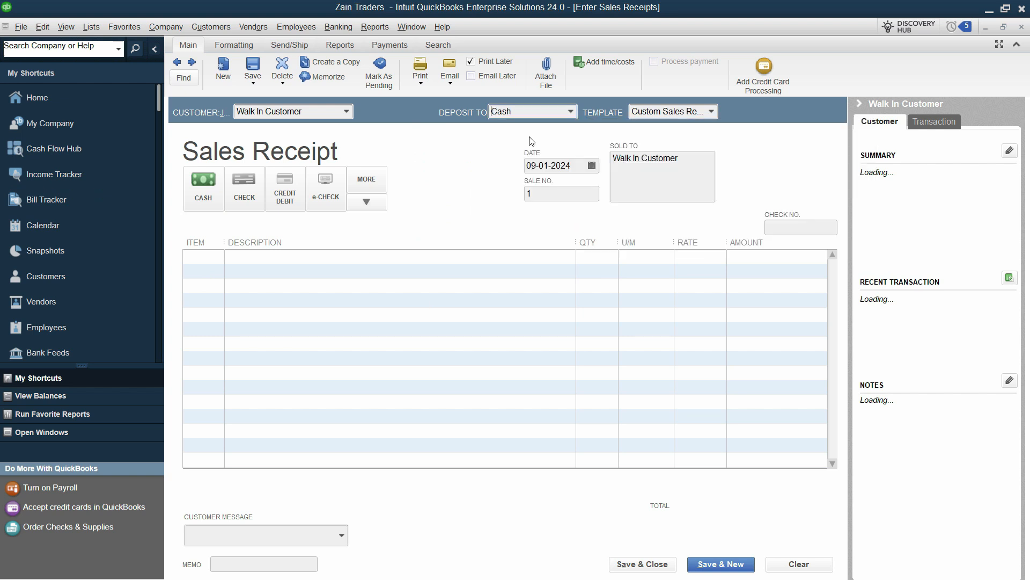
left_click(489, 118)
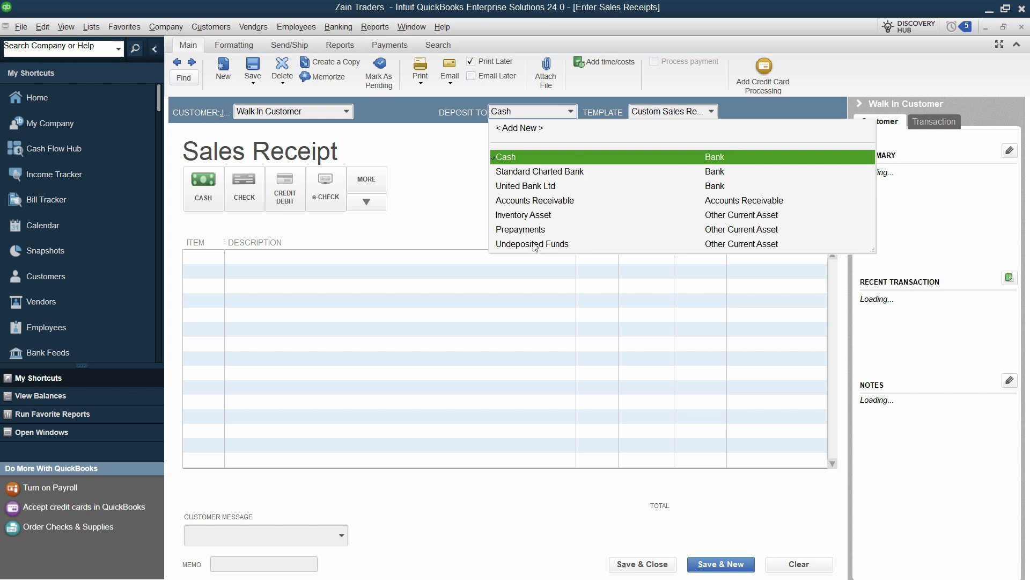
left_click(534, 158)
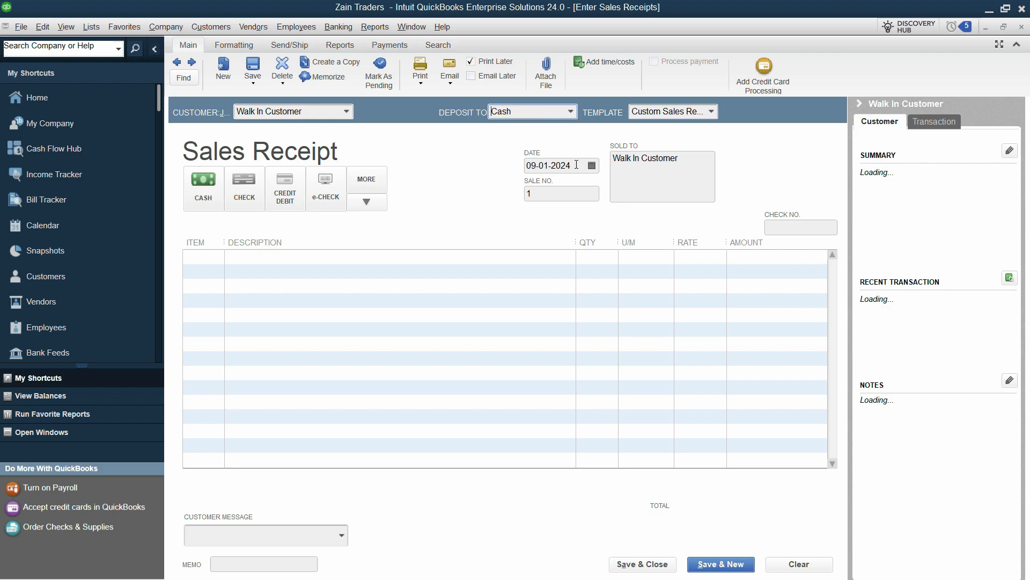
Step: Look up the cash sale's date in the Zain Traders PDF and set the receipt date to 11-01-2024
key("alt+Tab")
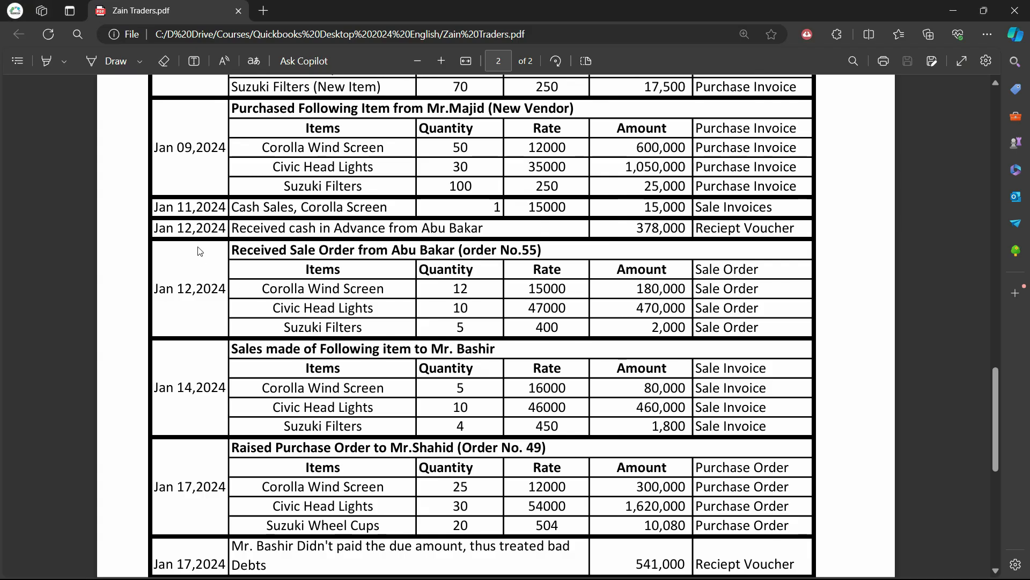
key("alt+Tab")
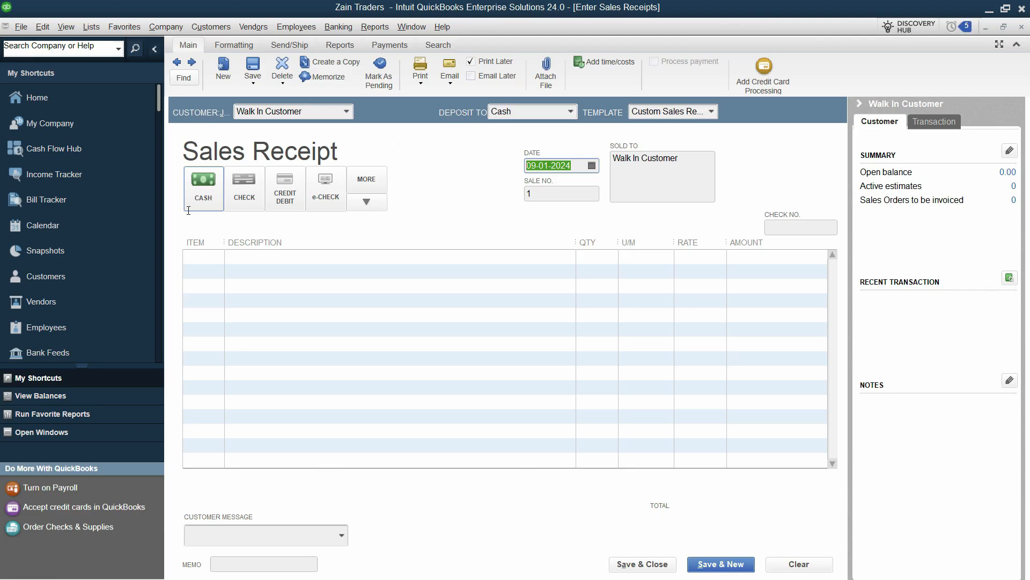
type("00")
key("BackSpace")
key("BackSpace")
type("11-01-2024")
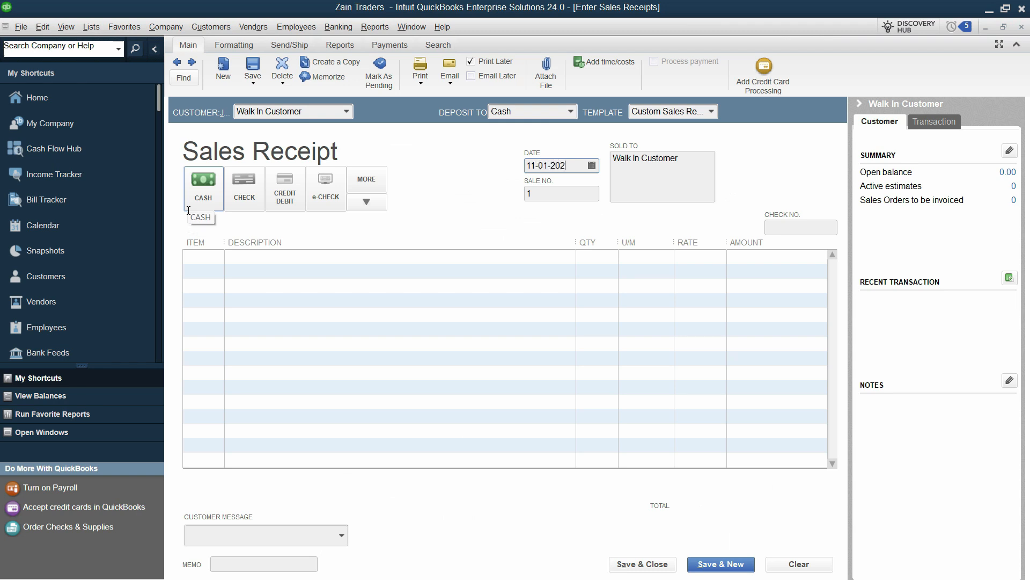
key("Tab")
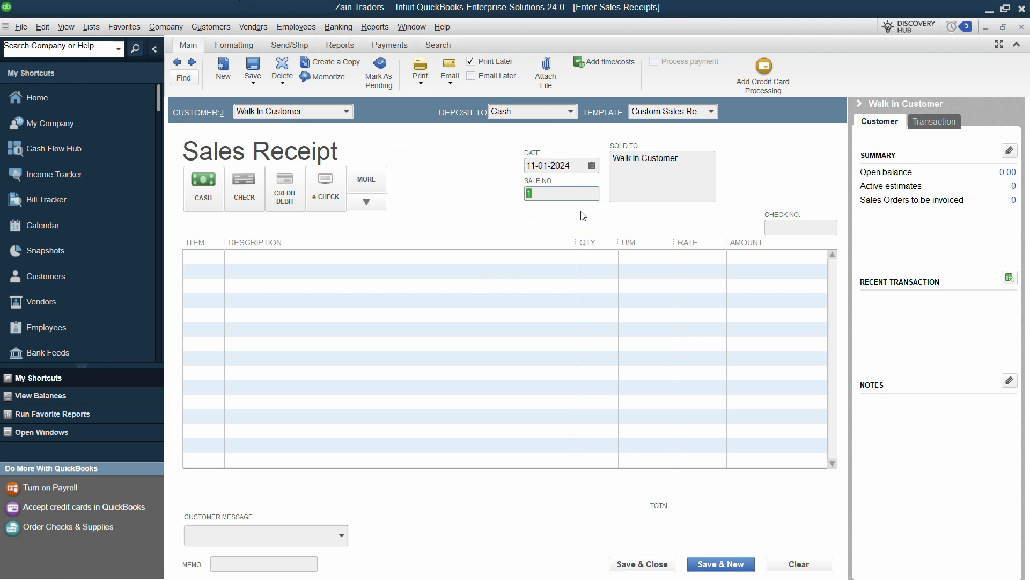
Step: Add Corolla Wind Screen with quantity 1 as the receipt's first line, checking the item and quantity against the transaction PDF
key("alt+Tab")
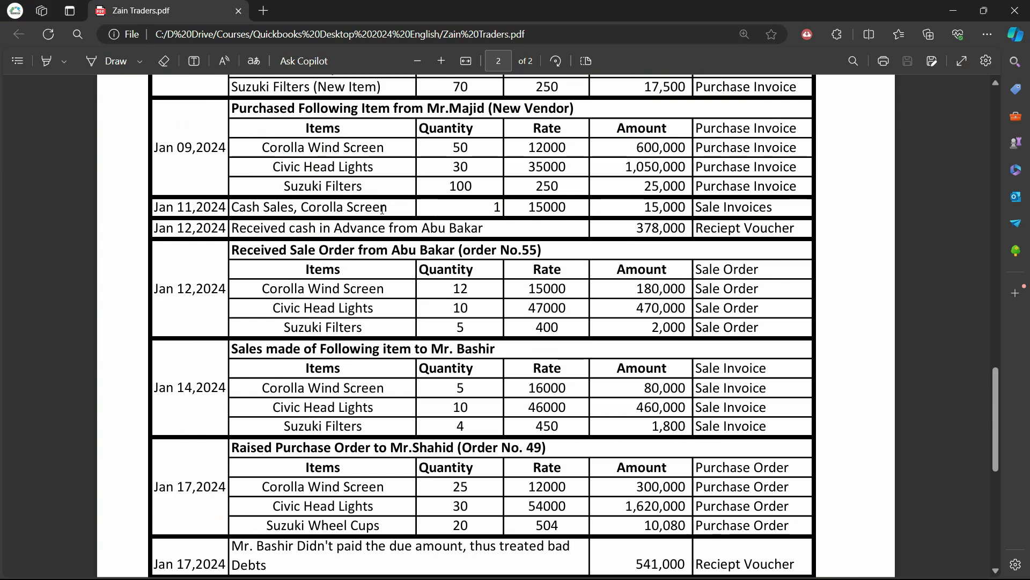
key("alt+Tab")
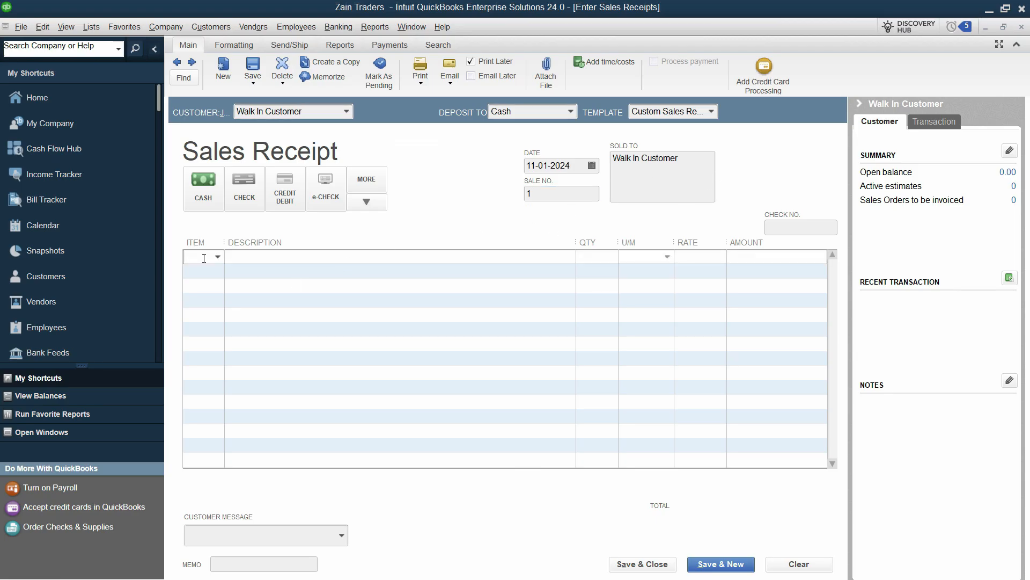
key("alt+Tab")
key("alt+Tab")
type("co")
left_click(610, 260)
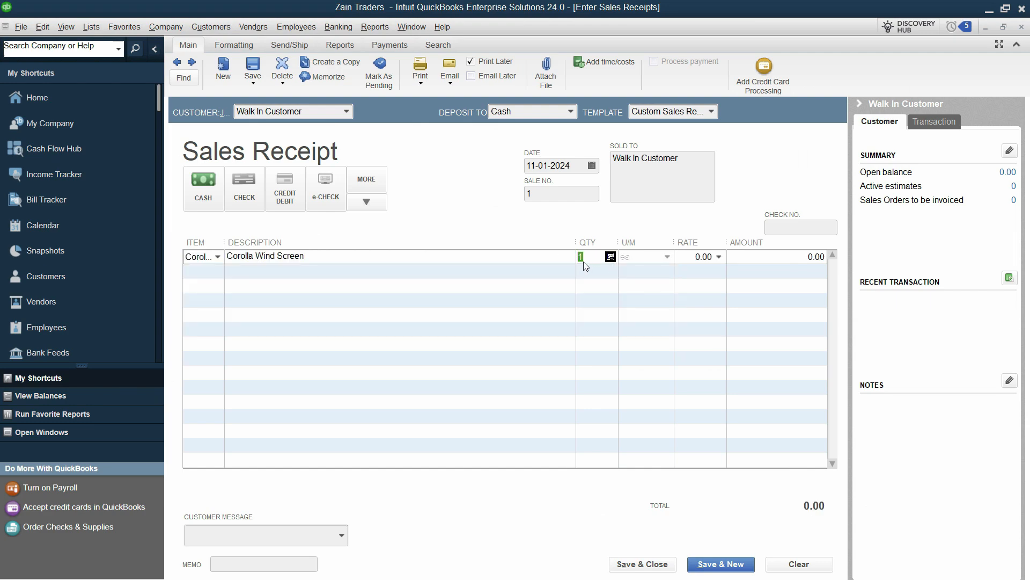
key("alt+Tab")
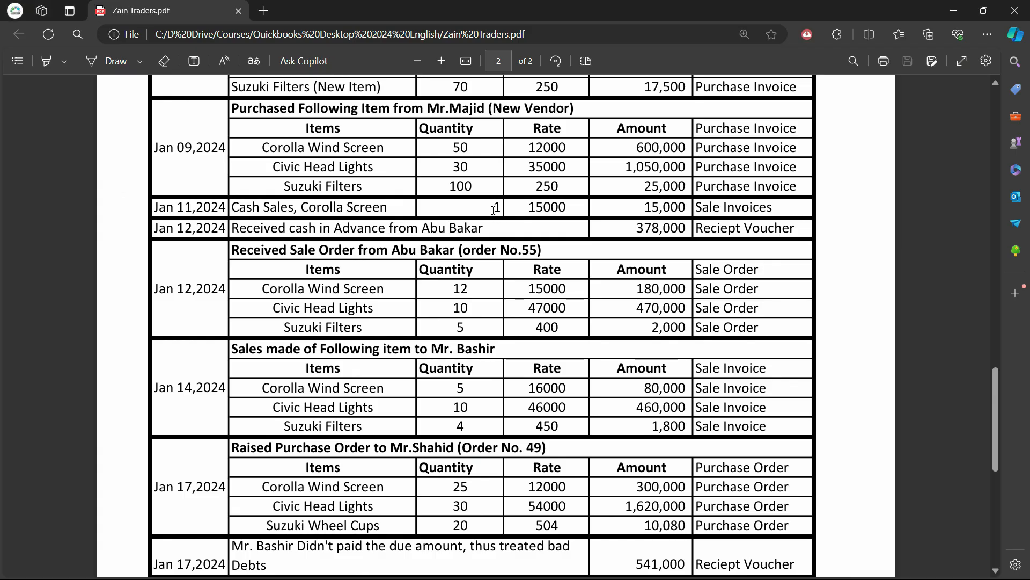
left_click_drag(491, 211, 505, 211)
key("alt+Tab")
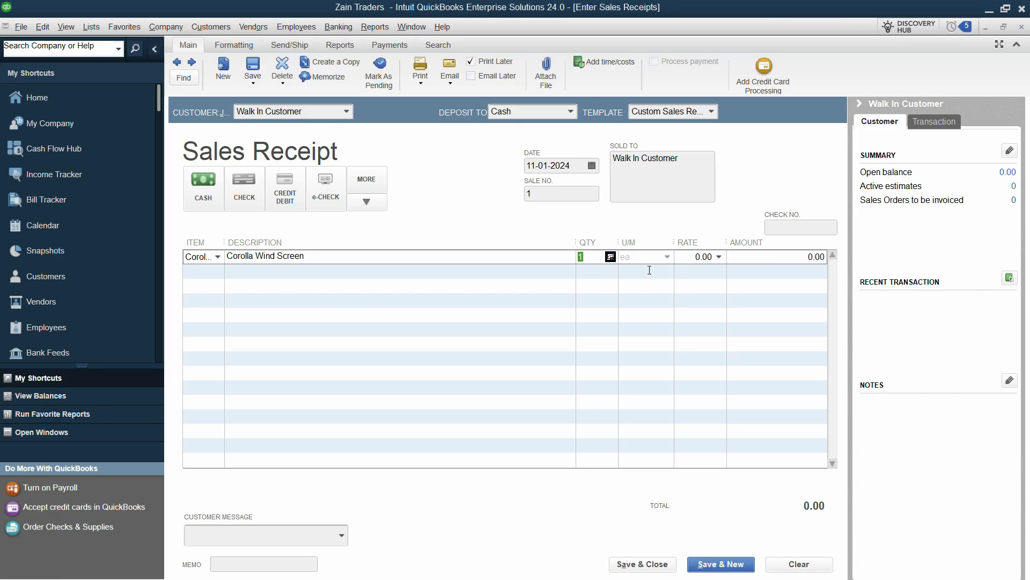
Step: Widen the item column, set the Corolla Wind Screen rate to 15000 and dismiss the price levels message
left_click(703, 259)
left_click_drag(225, 242, 324, 242)
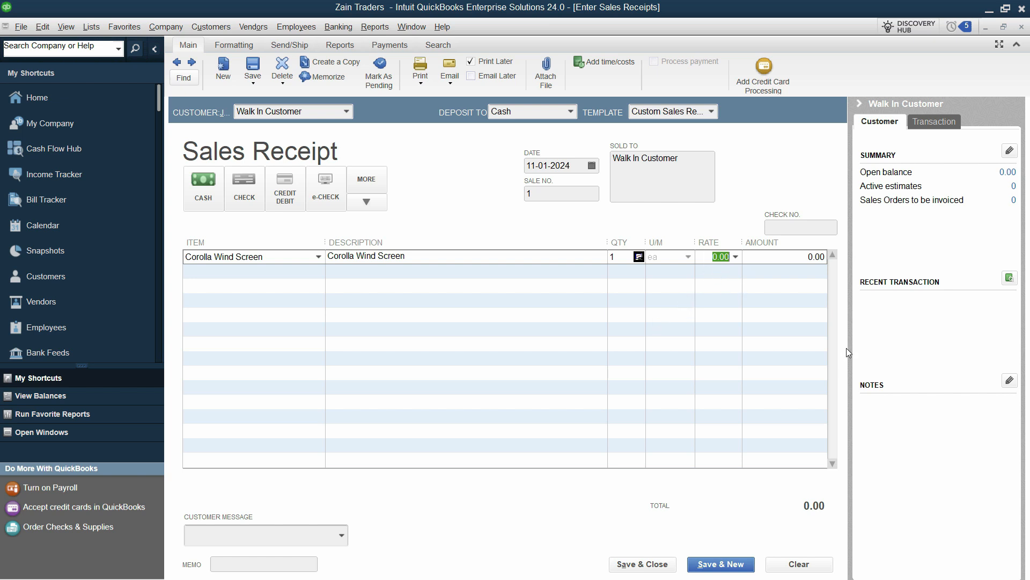
type("15000")
key("Tab")
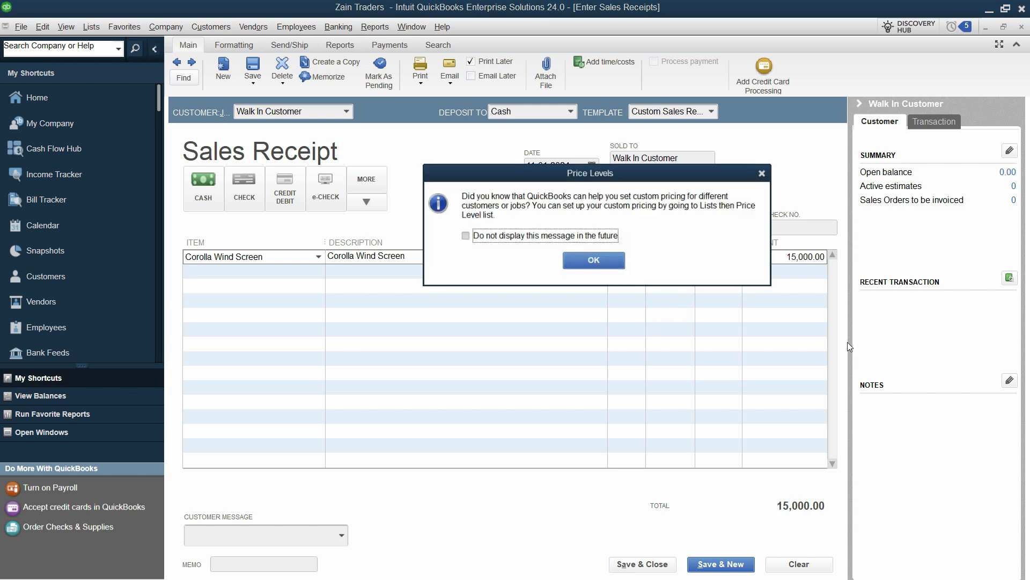
left_click_drag(465, 178, 366, 164)
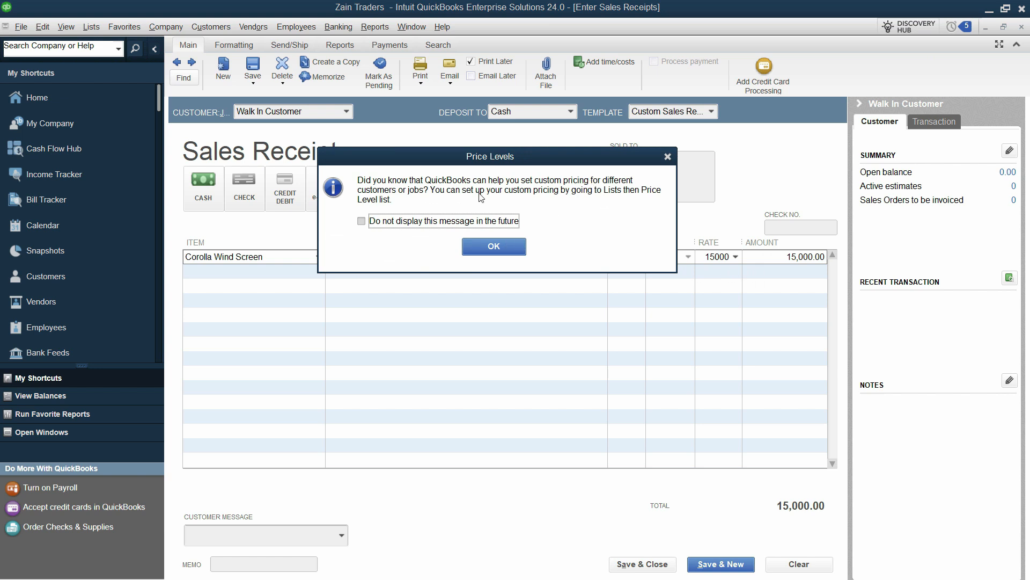
left_click(502, 252)
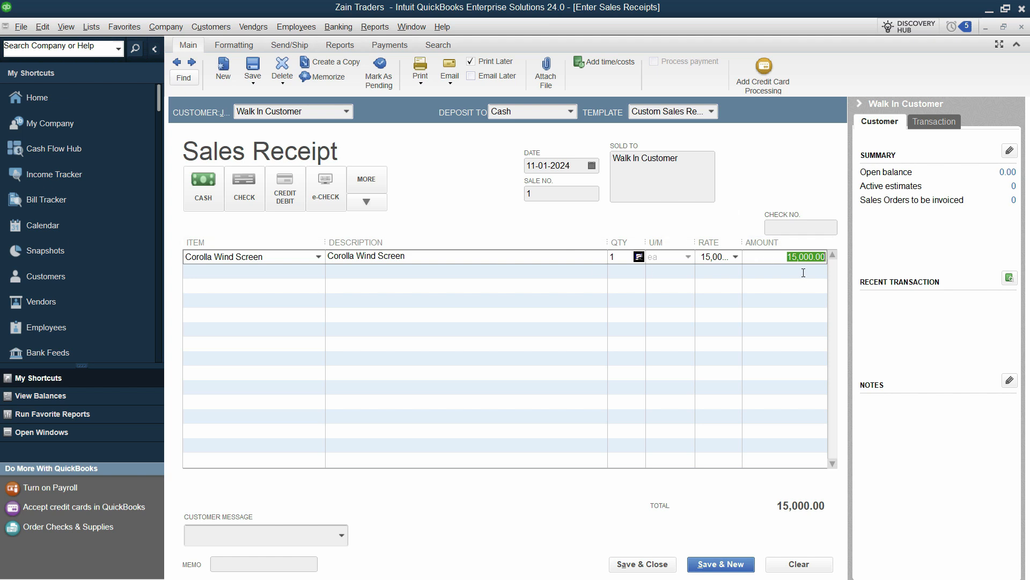
Step: Set the receipt's customer message to "Thank you for your business."
left_click(268, 535)
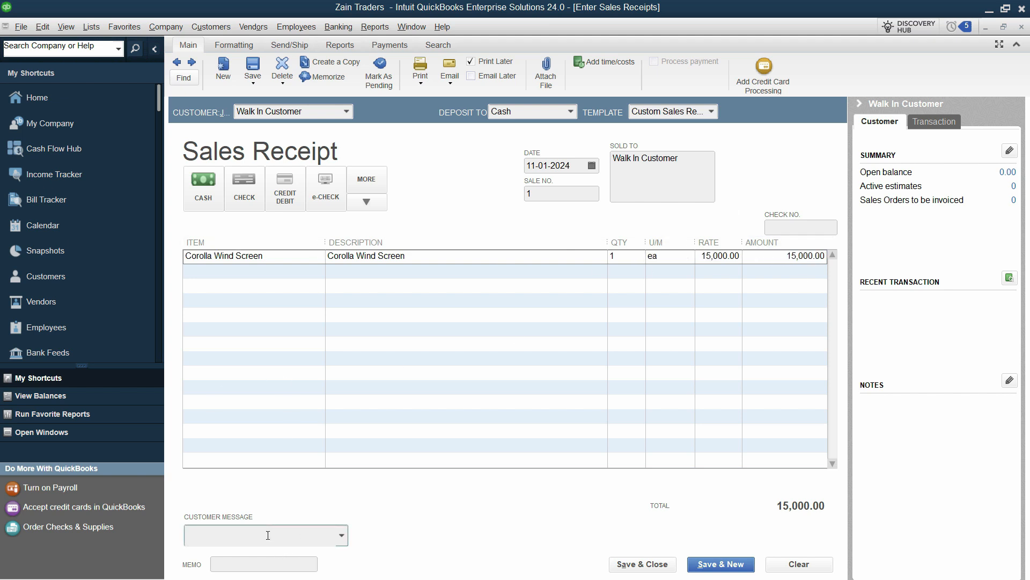
left_click(342, 536)
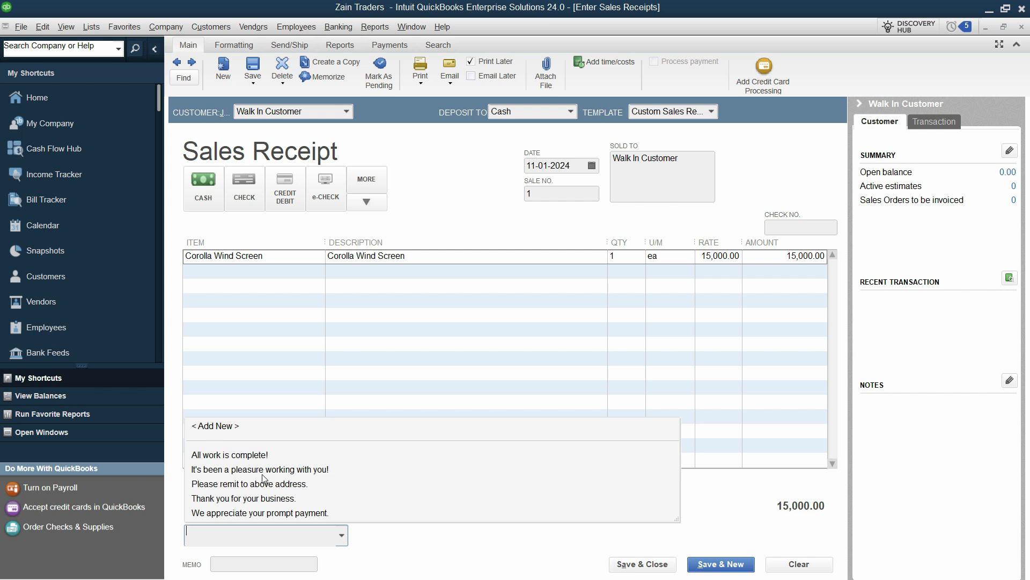
left_click(237, 498)
Step: Enter the buyer's name as the receipt memo, then save the receipt and start a new one
left_click(274, 565)
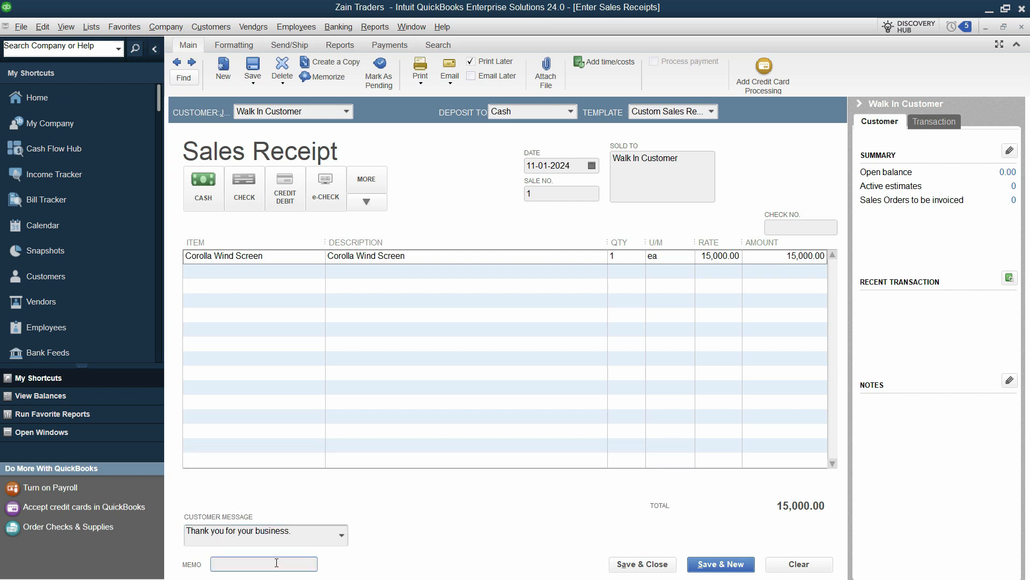
type("Mr Smith")
left_click(721, 565)
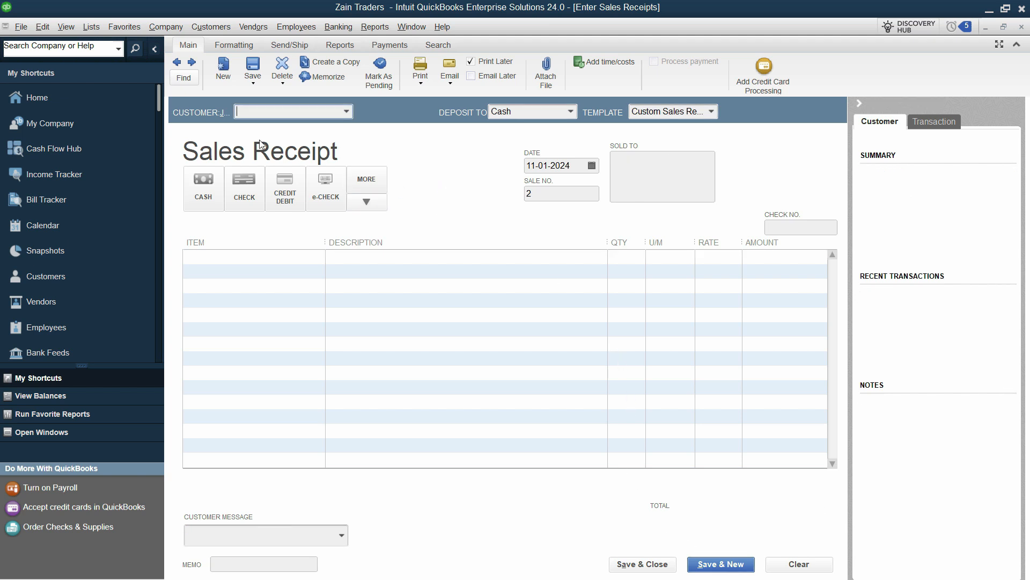
Step: Reopen the saved walk-in sales receipt, examine its transaction journal and return to the receipt
left_click(178, 64)
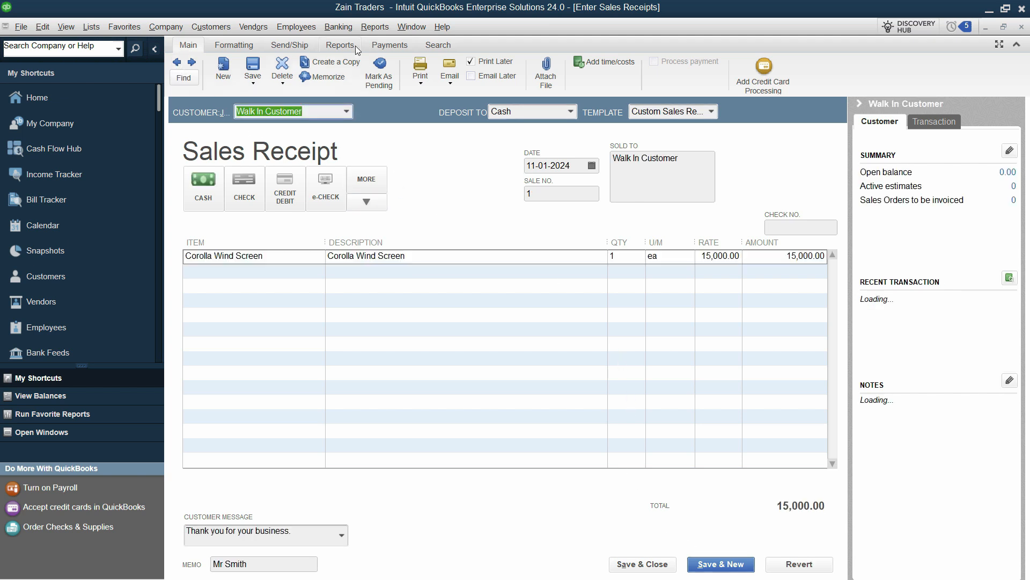
left_click(339, 46)
left_click(328, 75)
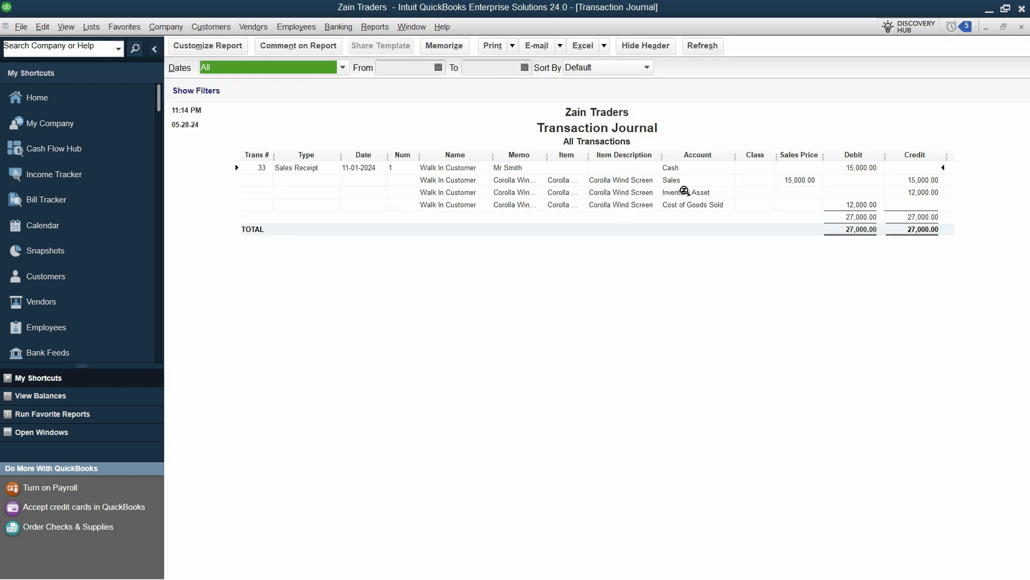
left_click(986, 27)
double_click(553, 161)
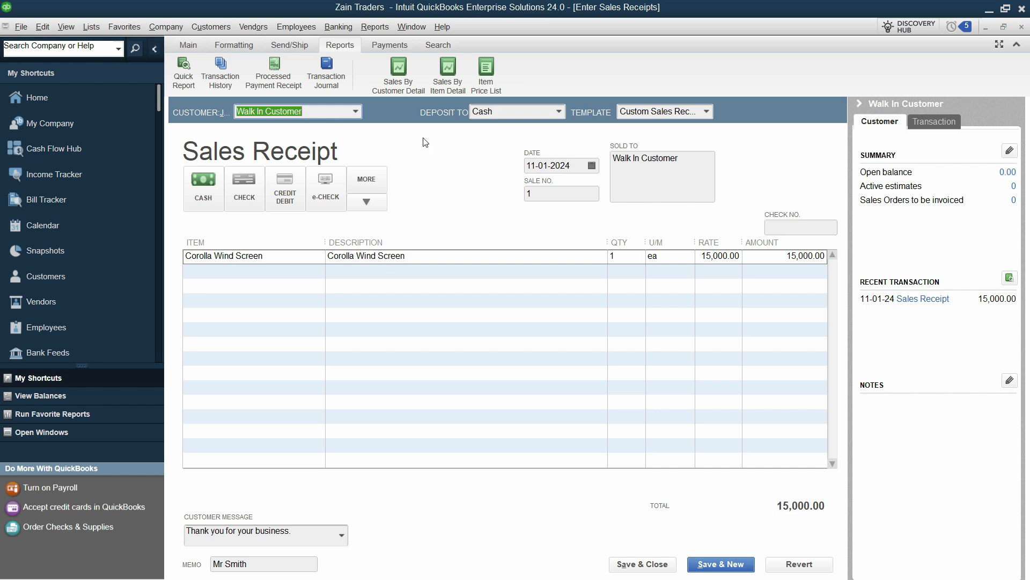
Step: Switch to the Word document and review the cash, sale, COGS and inventory journal entries
key("alt+Tab")
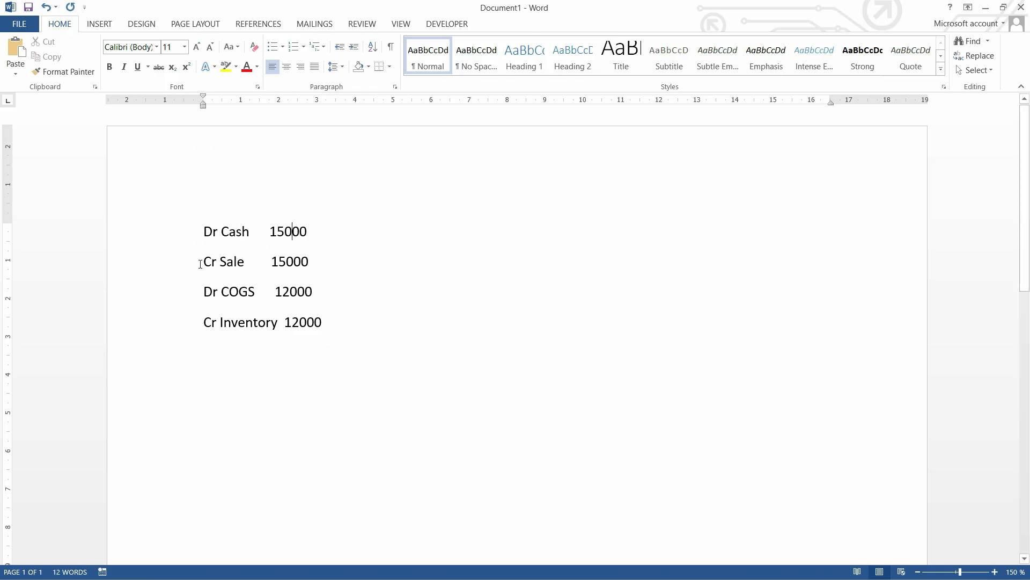
left_click_drag(309, 262, 207, 235)
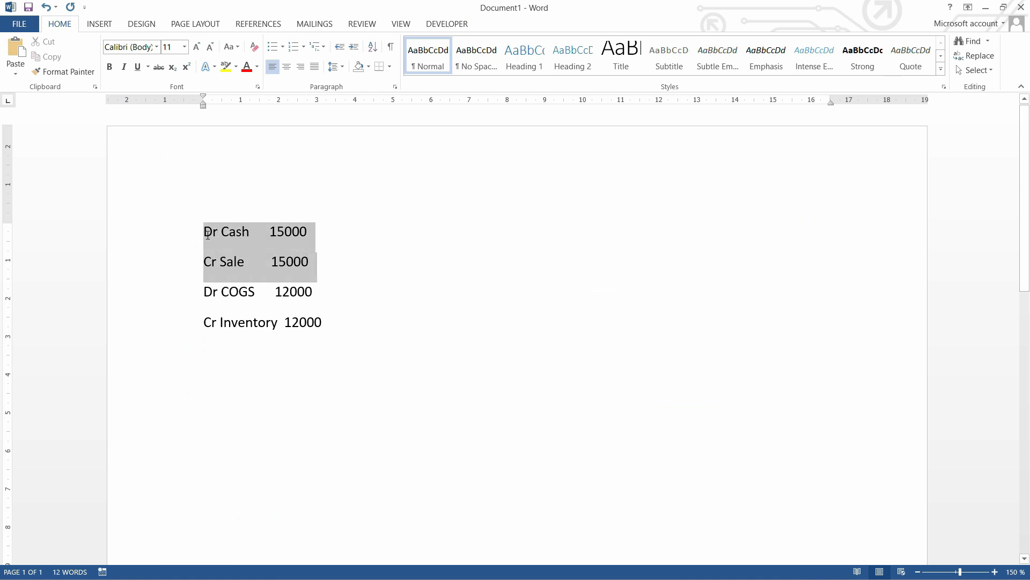
left_click(211, 294)
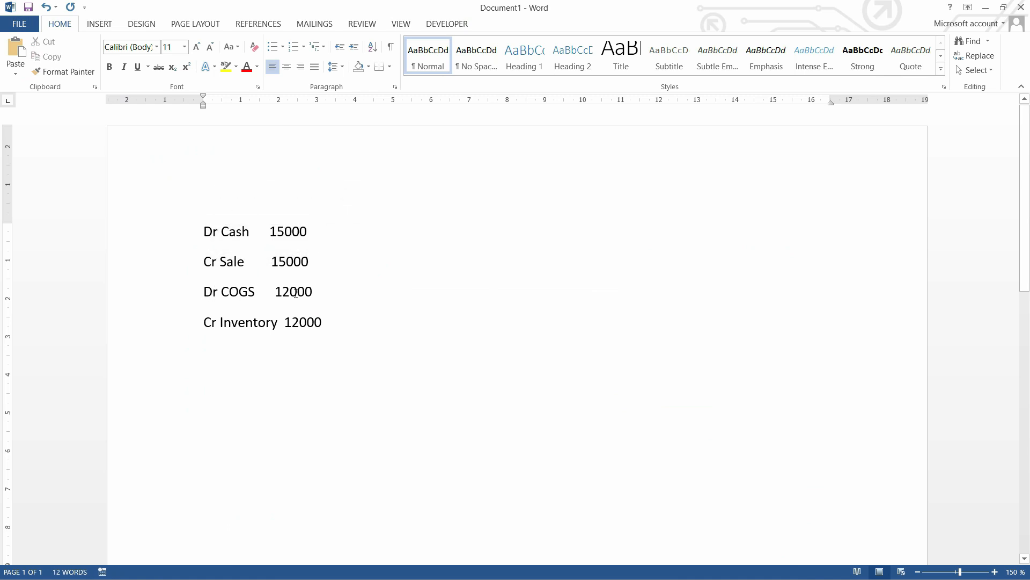
Step: Examine the amounts of the COGS debit and the inventory credit in the listed journal entries
left_click_drag(322, 290, 274, 290)
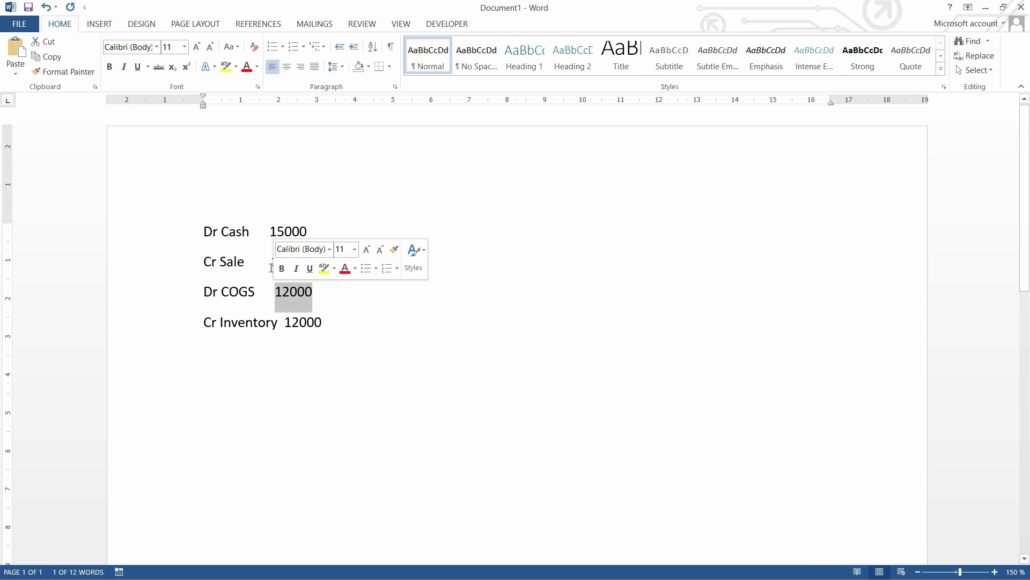
left_click(298, 292)
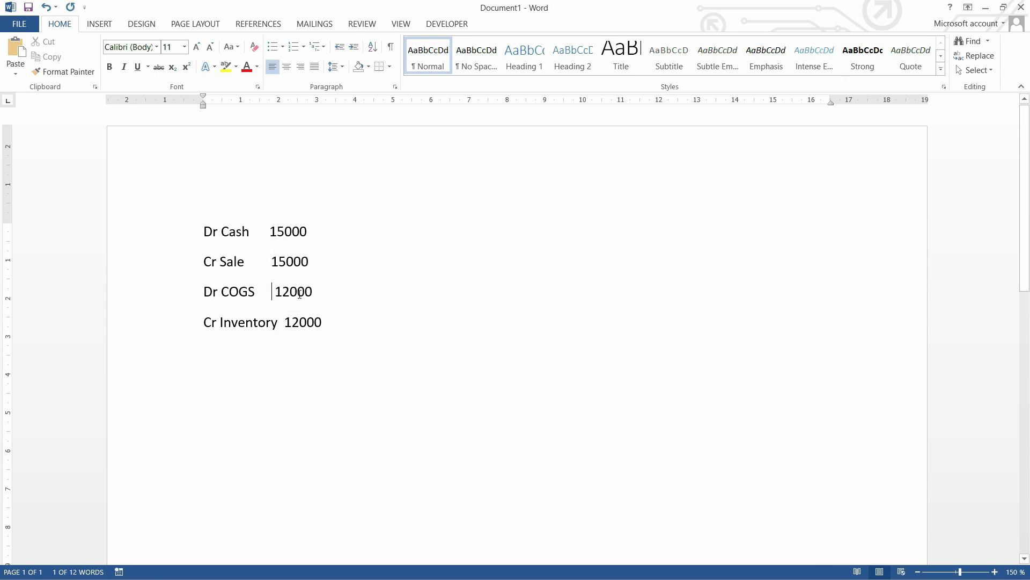
double_click(298, 292)
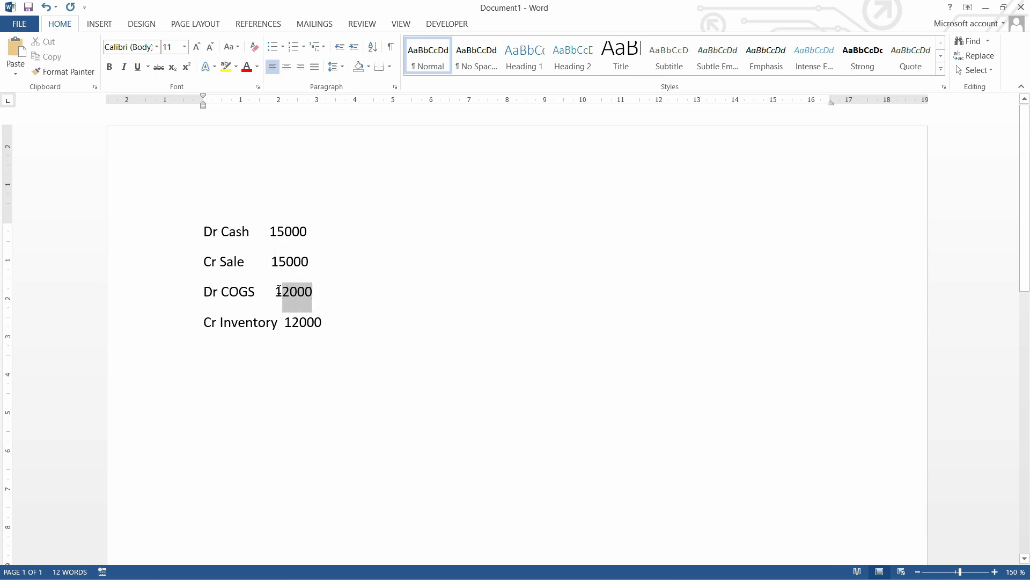
left_click(206, 323)
double_click(321, 322)
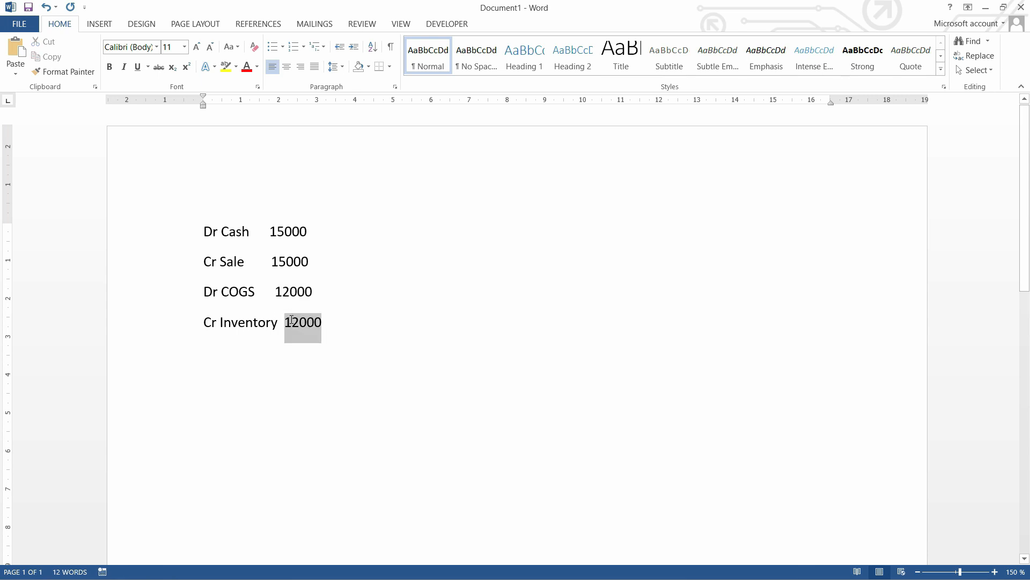
left_click(321, 322)
Step: Switch to QuickBooks, examine the receipt's transaction journal with the Class and Sales Price columns hidden, and close it without memorizing the report
key("alt+Tab")
left_click(327, 72)
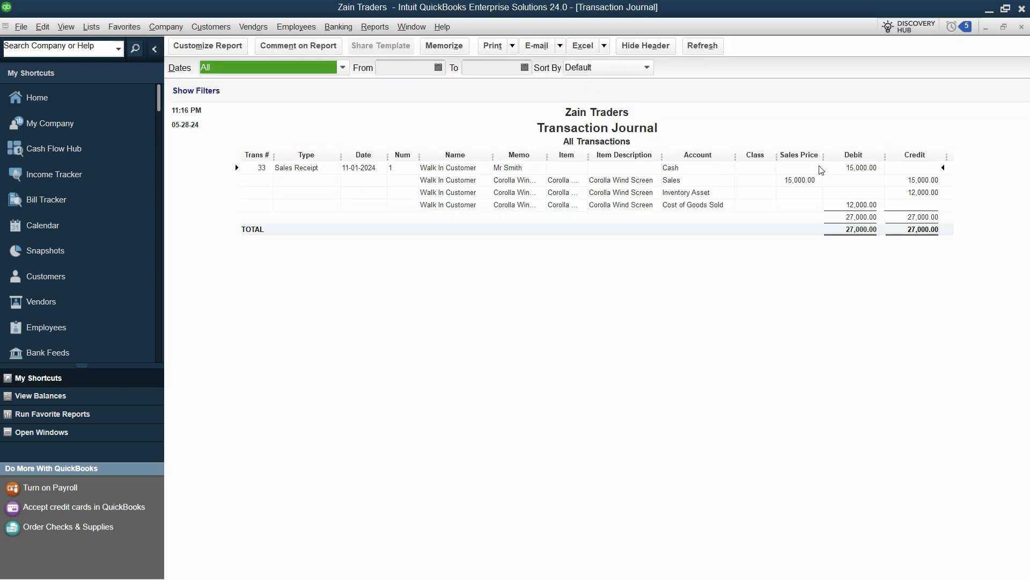
left_click_drag(777, 156, 805, 163)
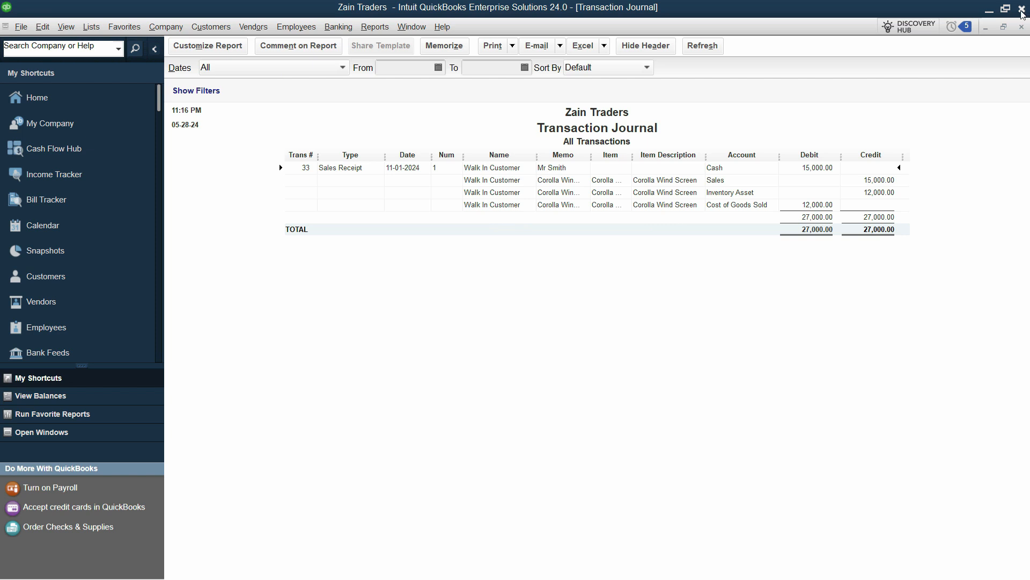
left_click(1021, 28)
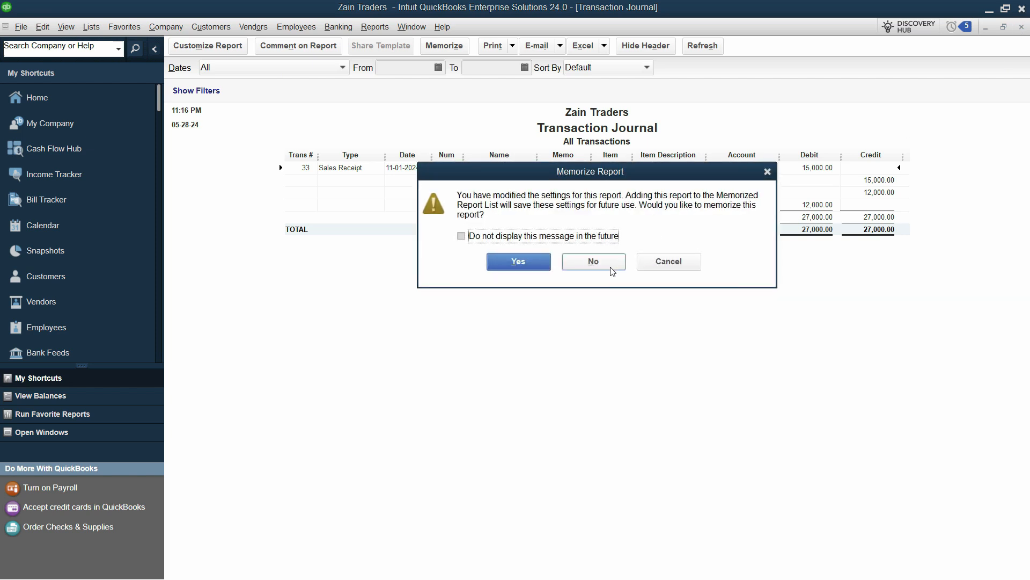
left_click(593, 262)
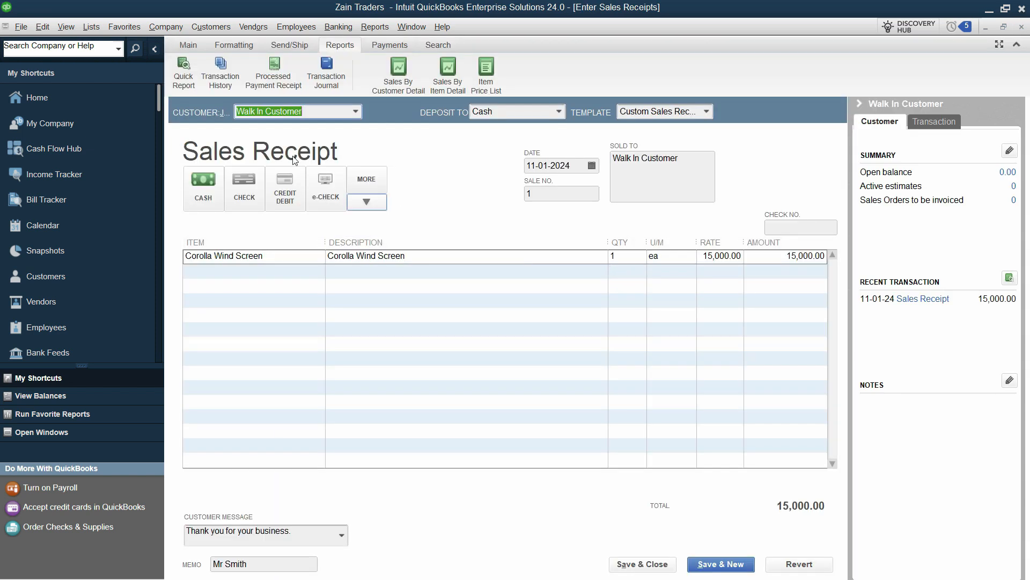
Step: Preview the printed form of the walk-in sales receipt, then save and close the receipt
left_click(189, 46)
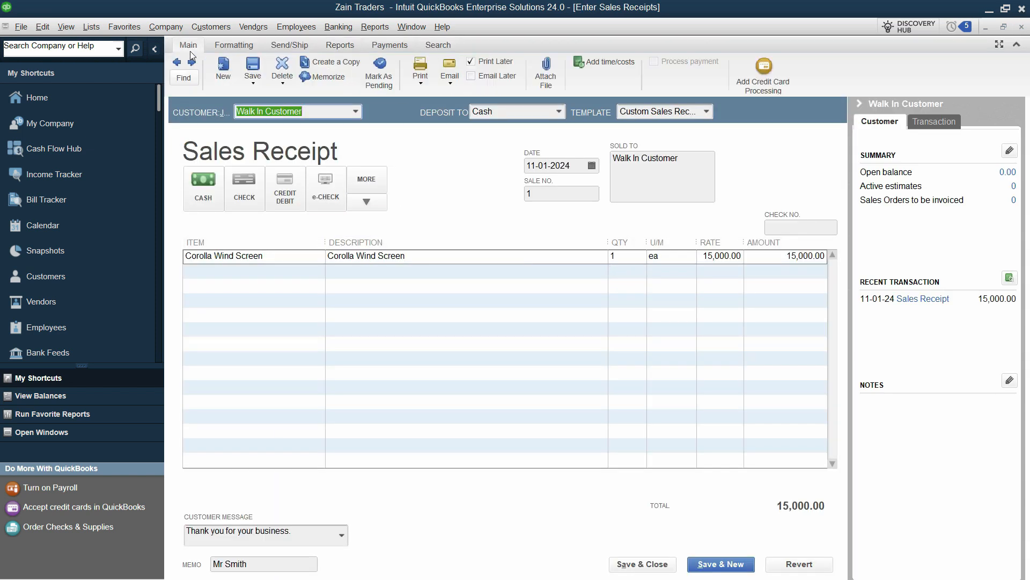
left_click(422, 83)
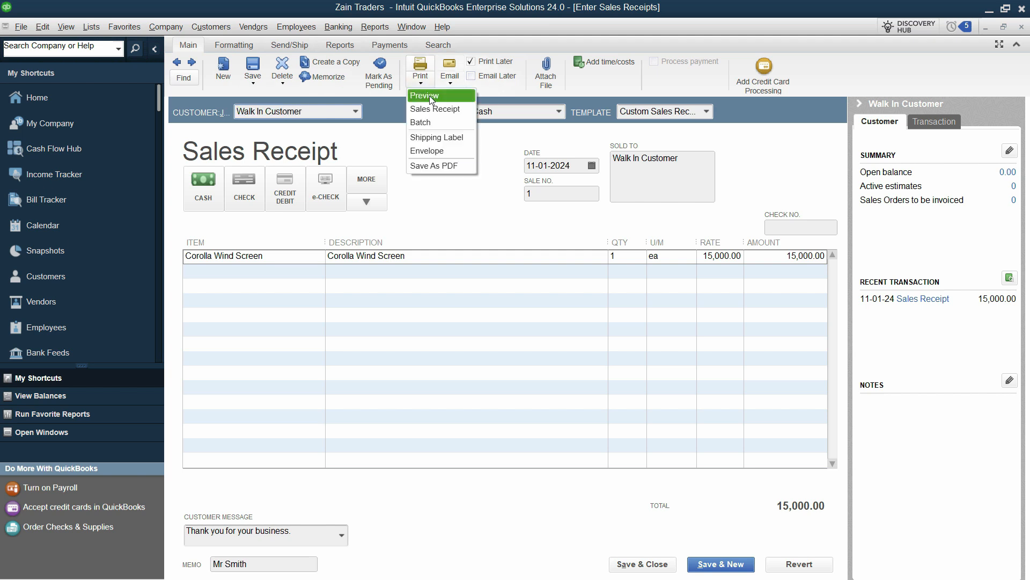
left_click(431, 100)
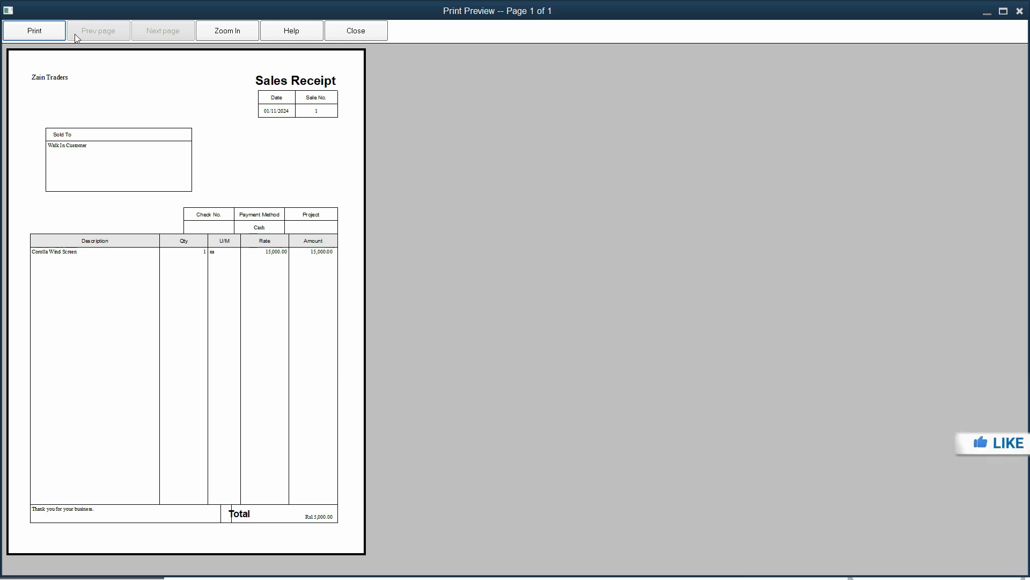
left_click(356, 30)
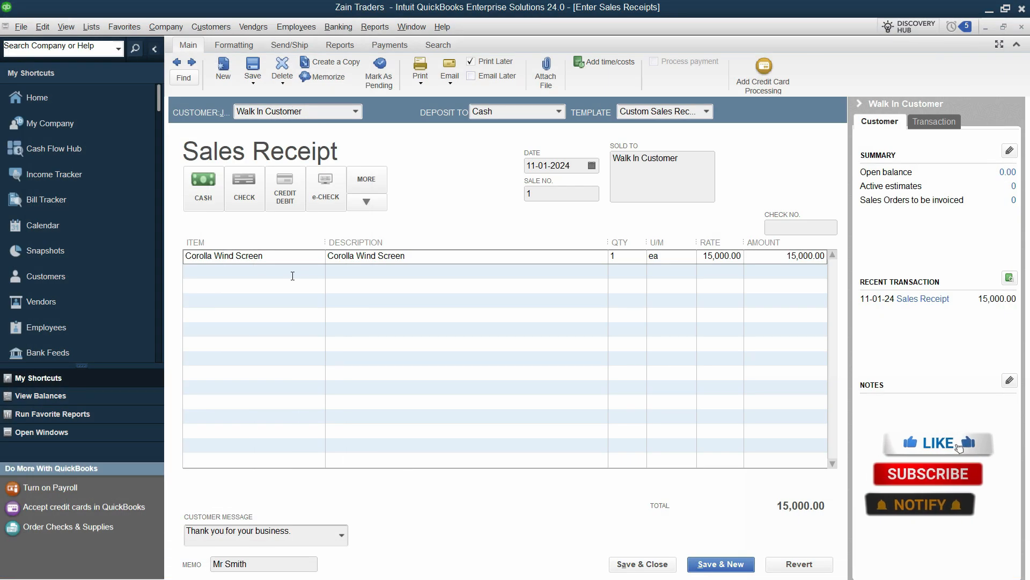
left_click(642, 564)
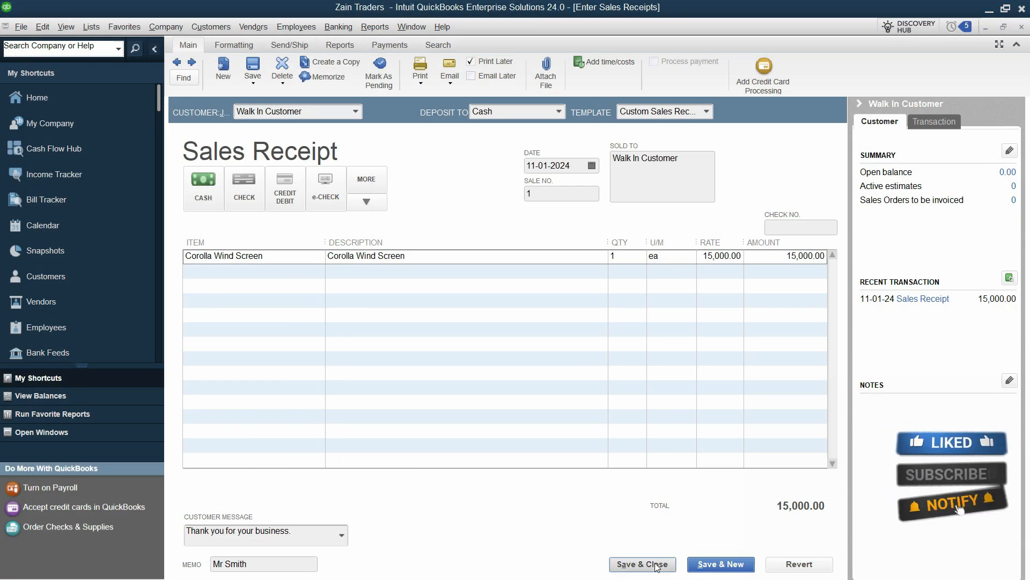